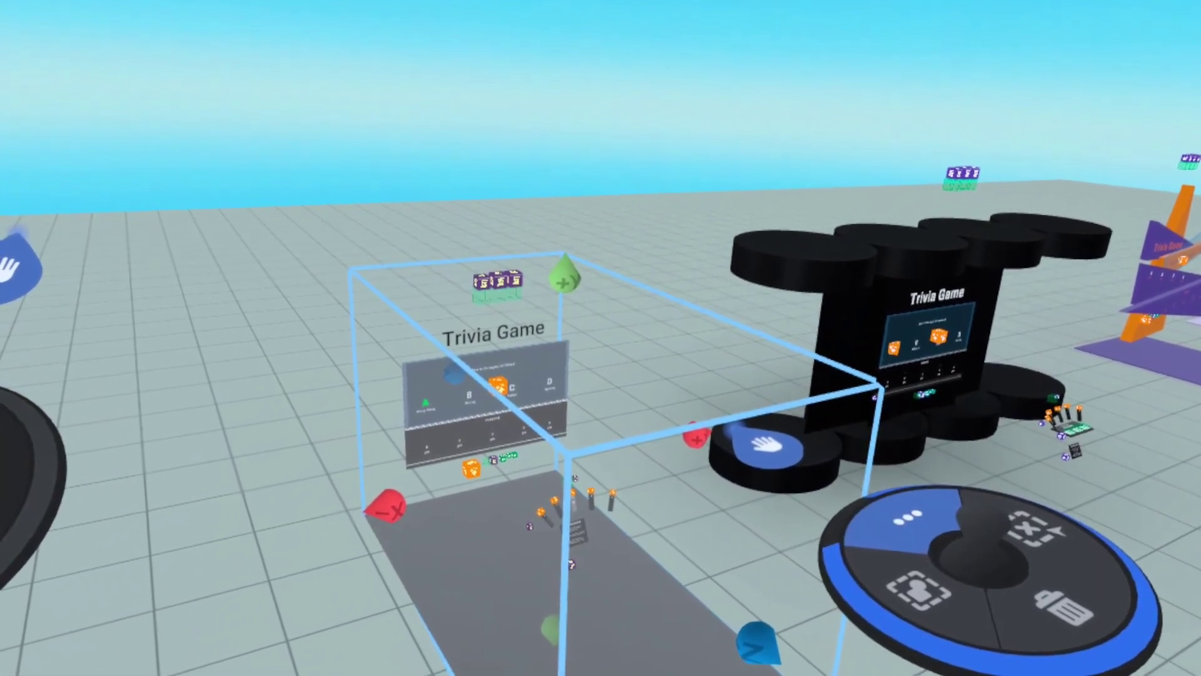
Step: Open the properties of the 63-object Trivia Game selection, pull the panel close, and start a new asset
{"action": "left_click", "coordinate": [914, 518]}
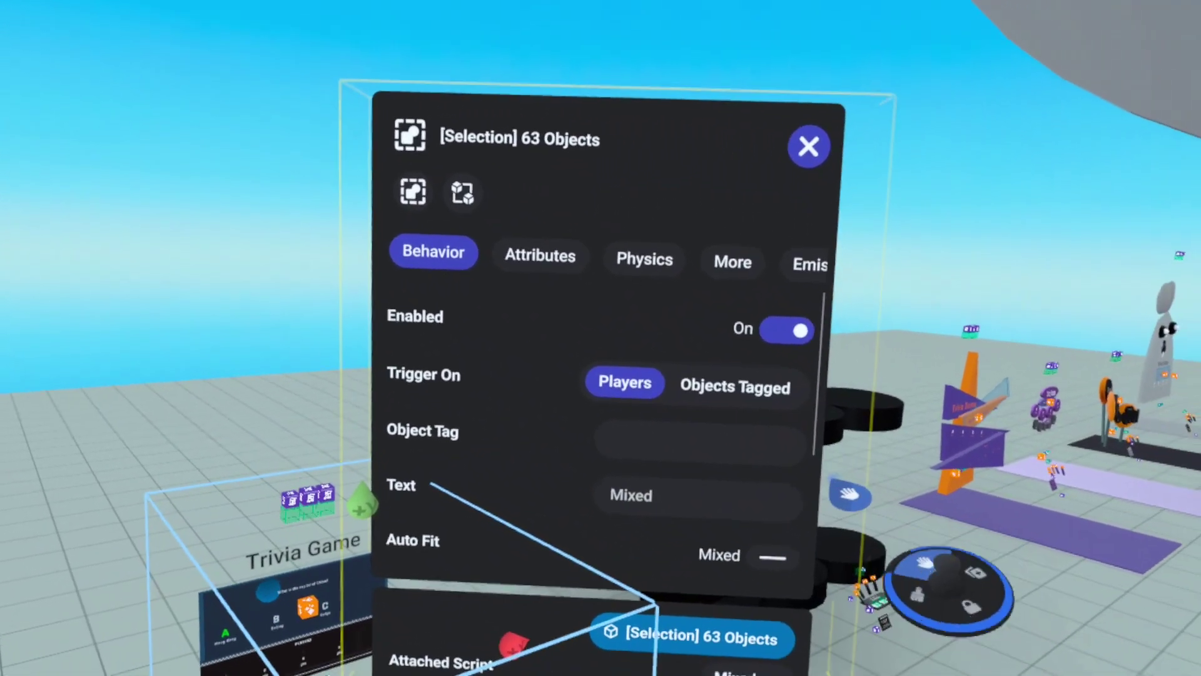
{"action": "left_click_drag", "start_coordinate": [838, 487], "coordinate": [1028, 246]}
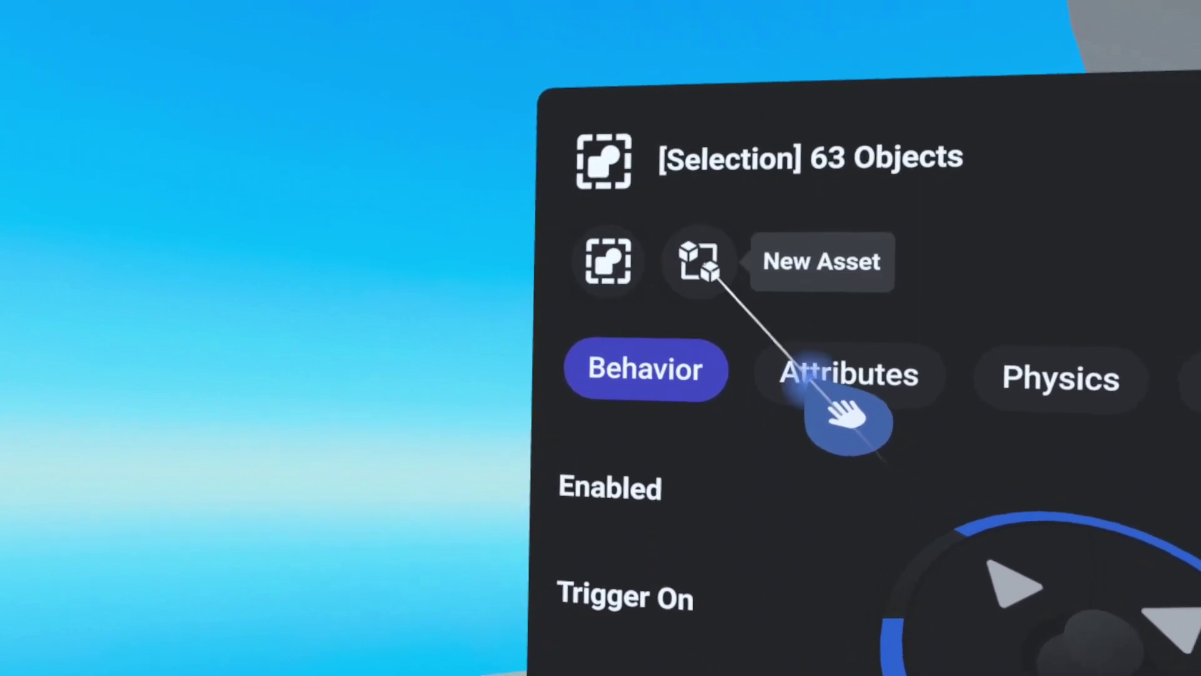
{"action": "left_click", "coordinate": [728, 275]}
Step: Name the new Trivia Game asset 'minigame 1', leaving the folder at My Assets
{"action": "left_click", "coordinate": [775, 338]}
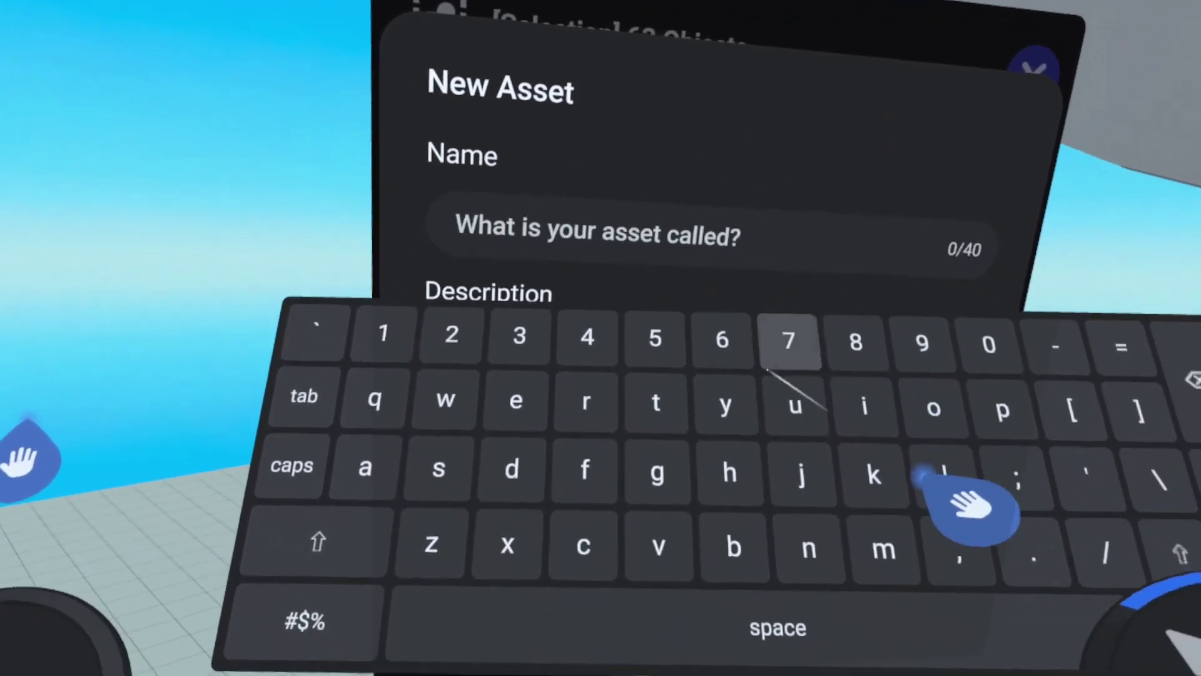
{"action": "type", "text": "min"}
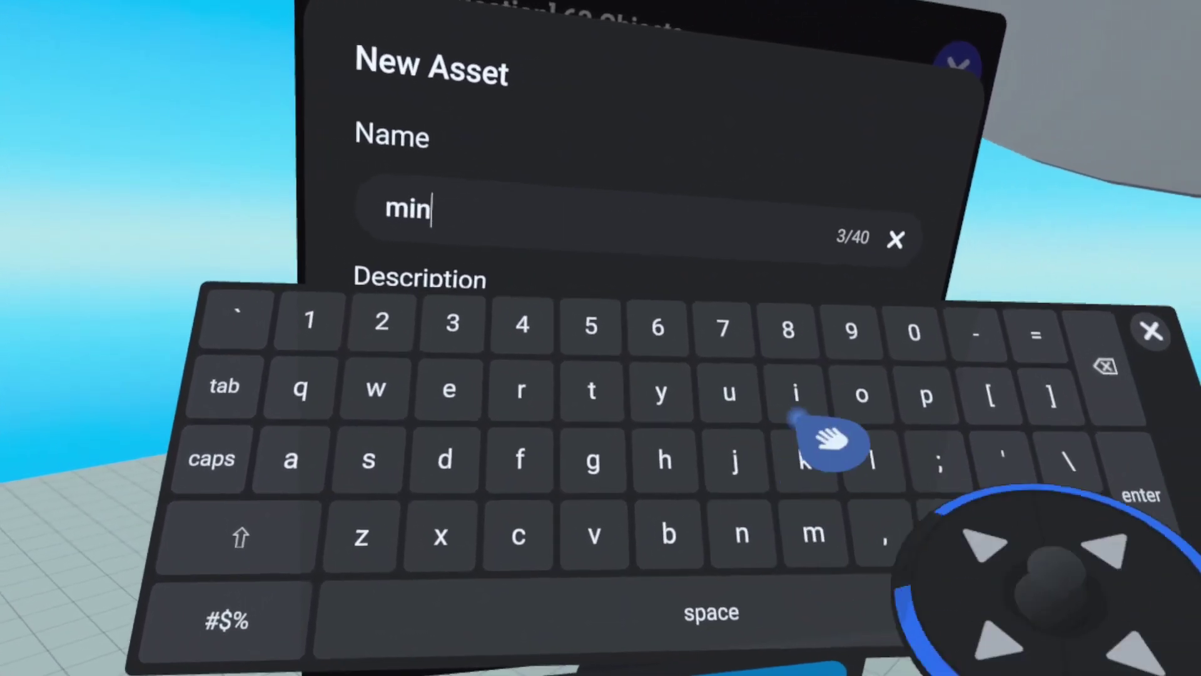
{"action": "type", "text": "igam"}
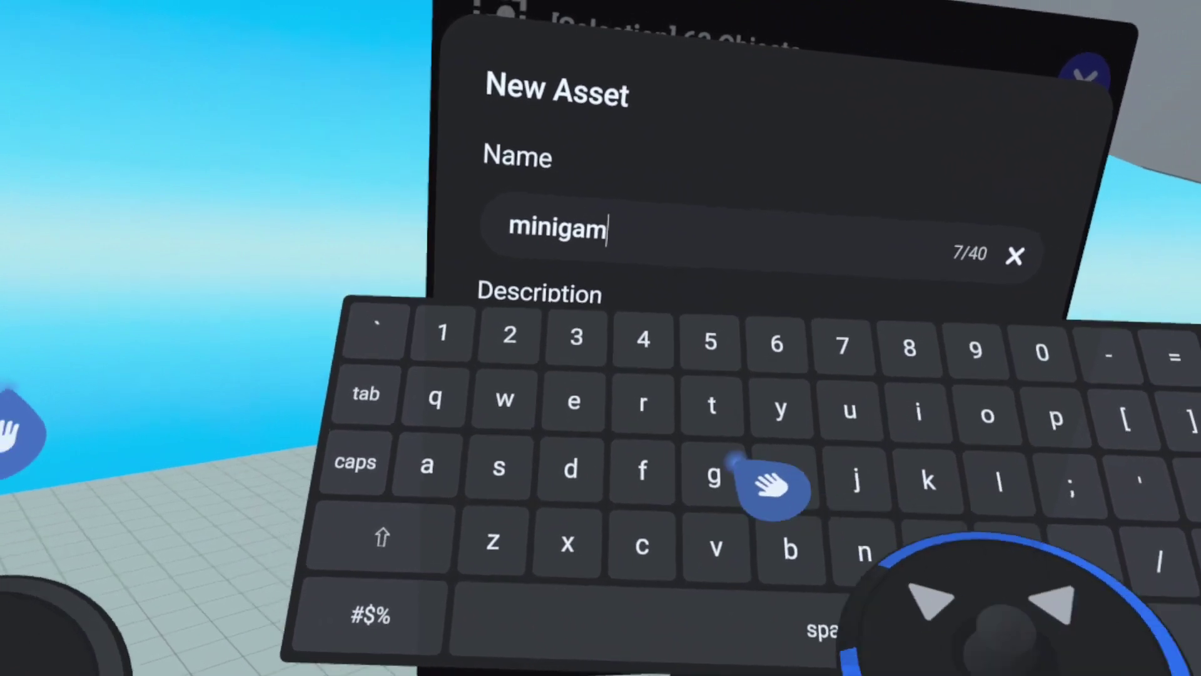
{"action": "type", "text": "e 1"}
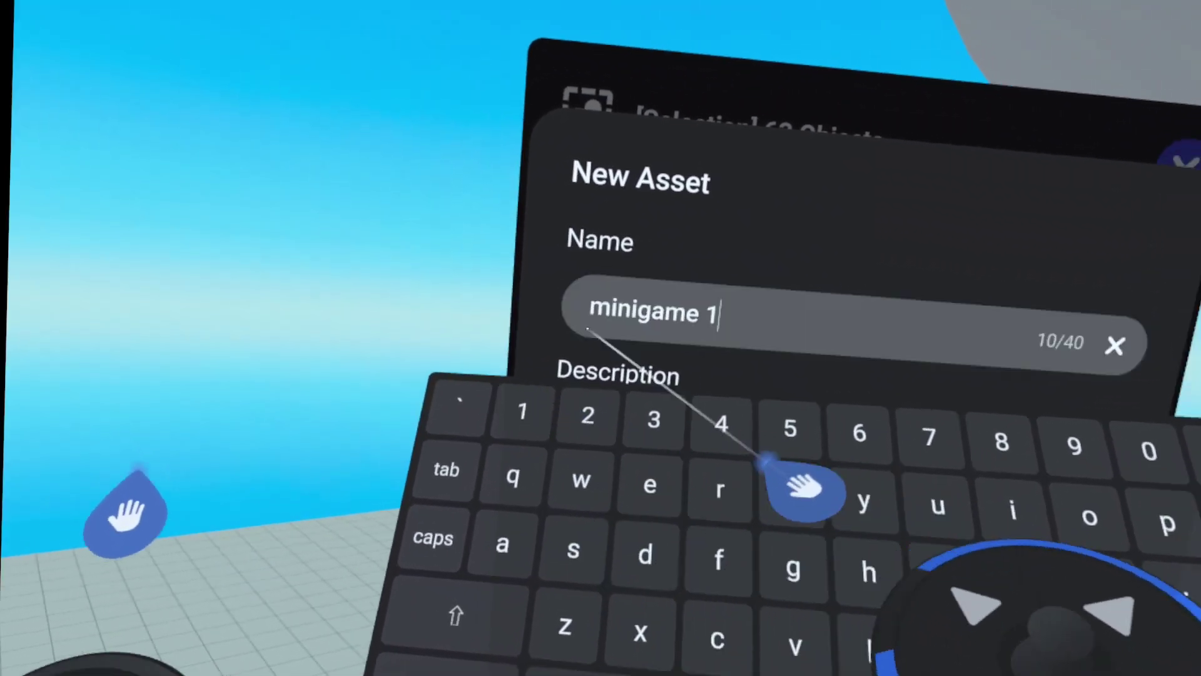
{"action": "left_click", "coordinate": [1046, 362]}
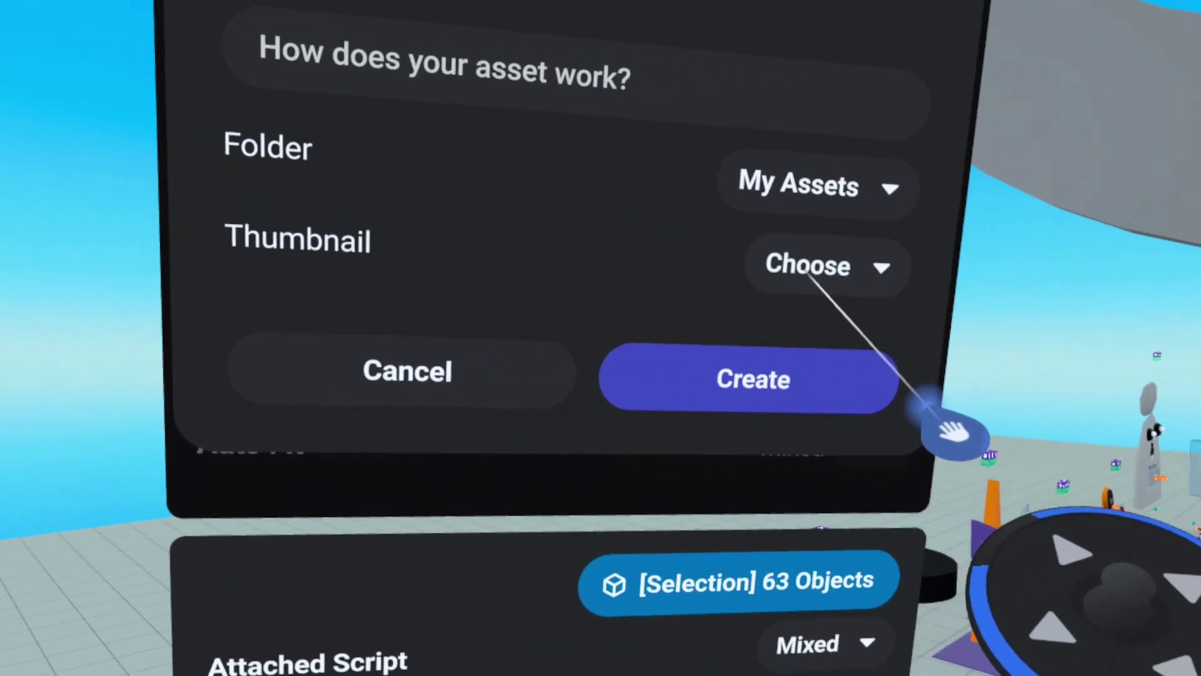
Step: Take a photo of the Trivia Game and accept it as the asset thumbnail
{"action": "left_click", "coordinate": [800, 257]}
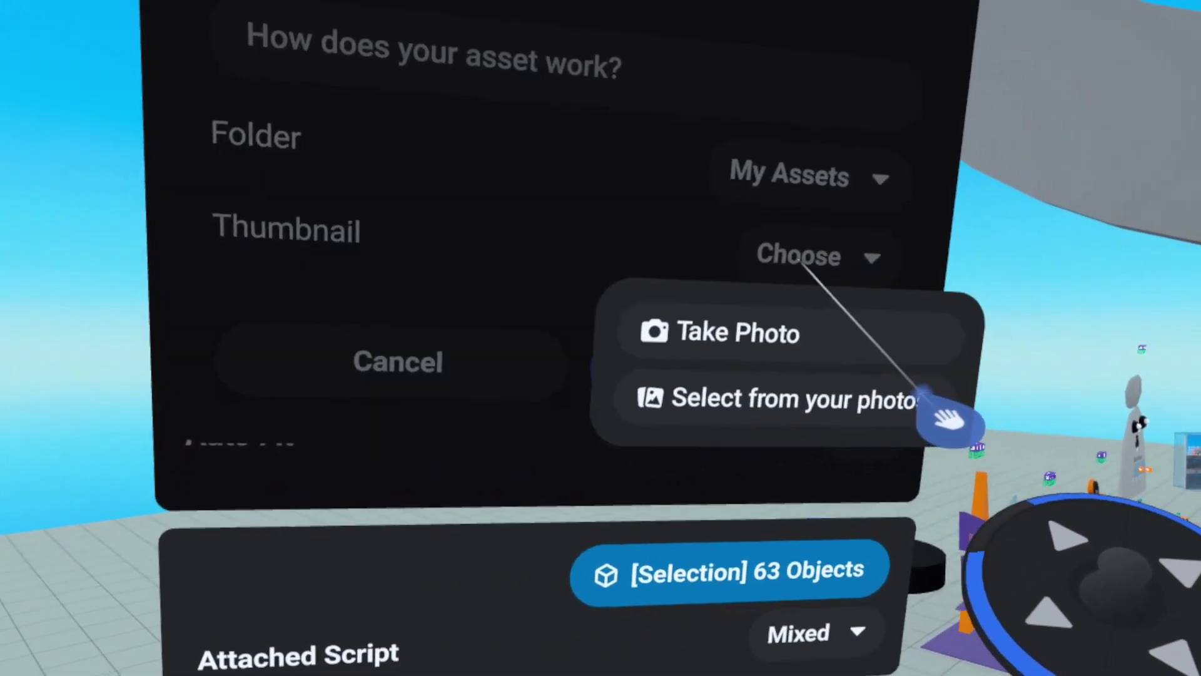
{"action": "left_click", "coordinate": [739, 332]}
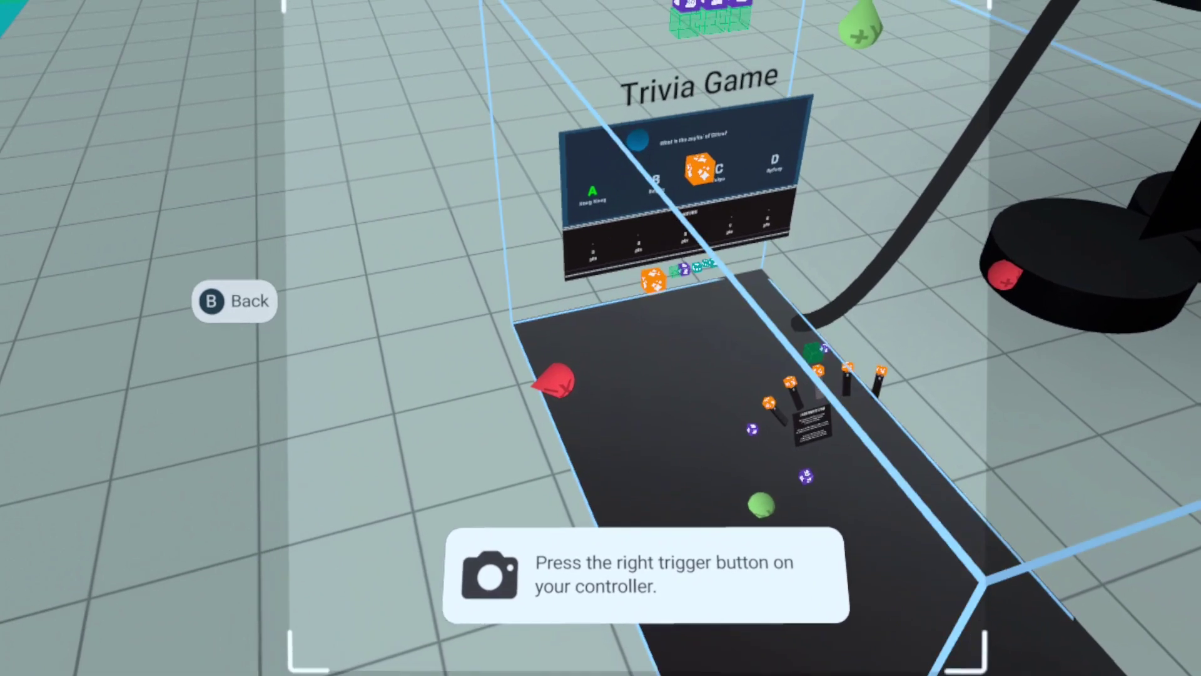
{"action": "left_click", "coordinate": [636, 338]}
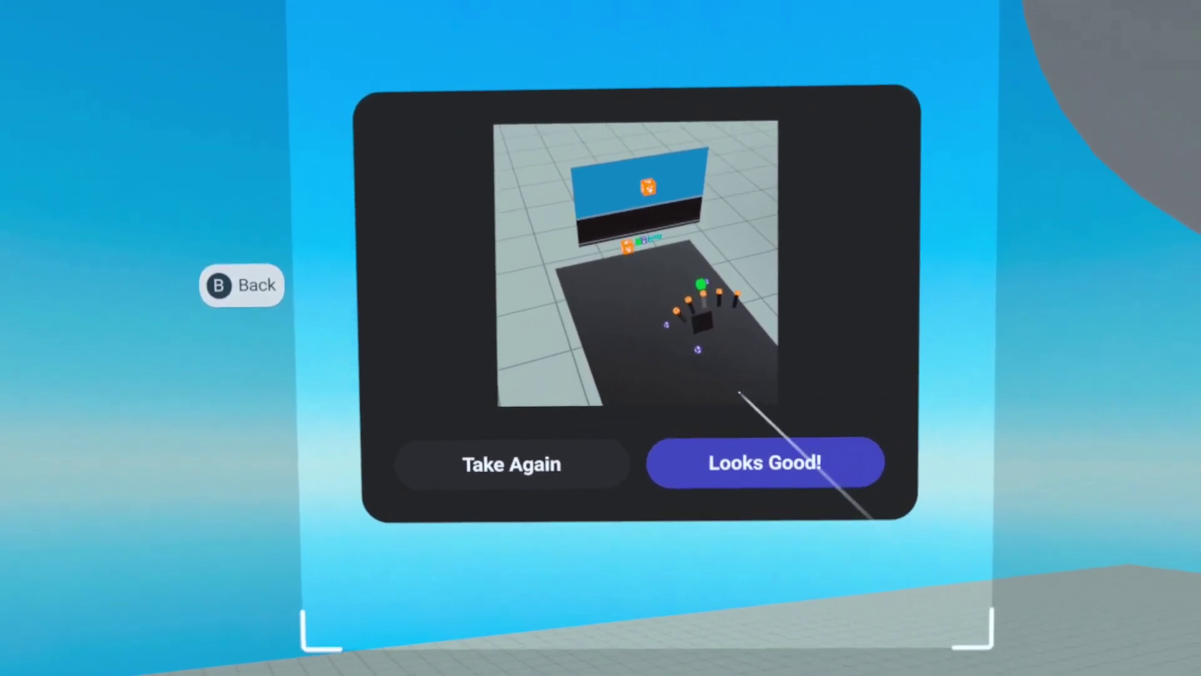
{"action": "left_click", "coordinate": [734, 479]}
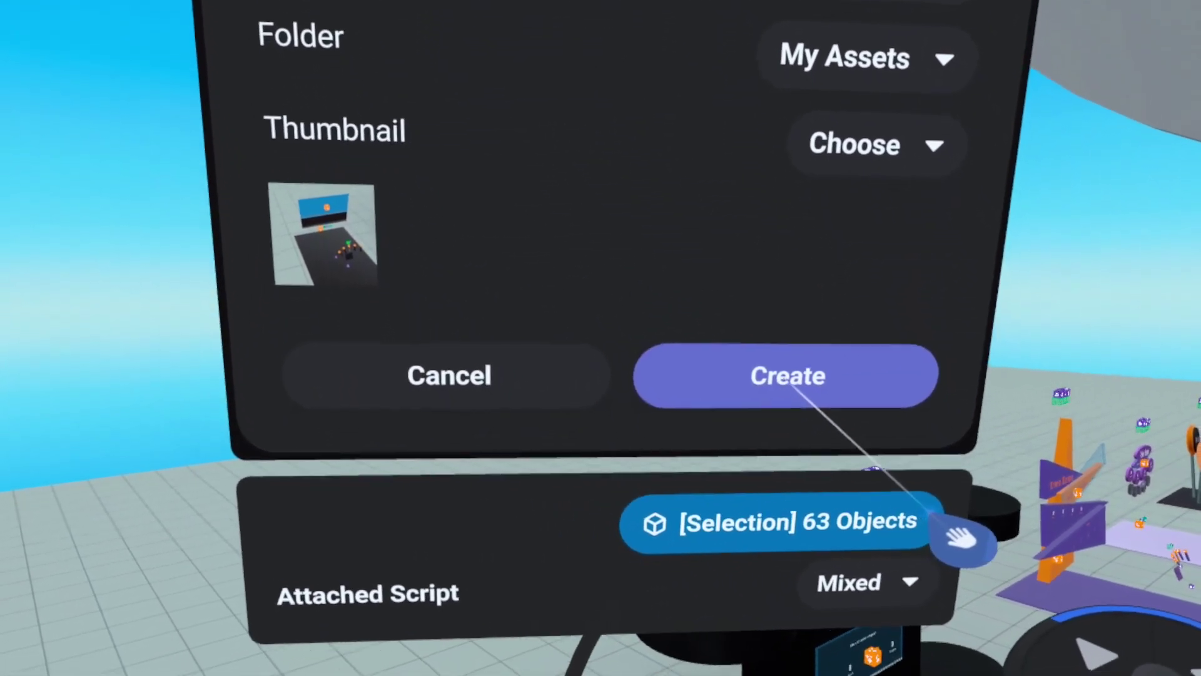
Step: Create the minigame 1 asset, then dismiss the confirmation and close the properties panel
{"action": "left_click", "coordinate": [788, 415]}
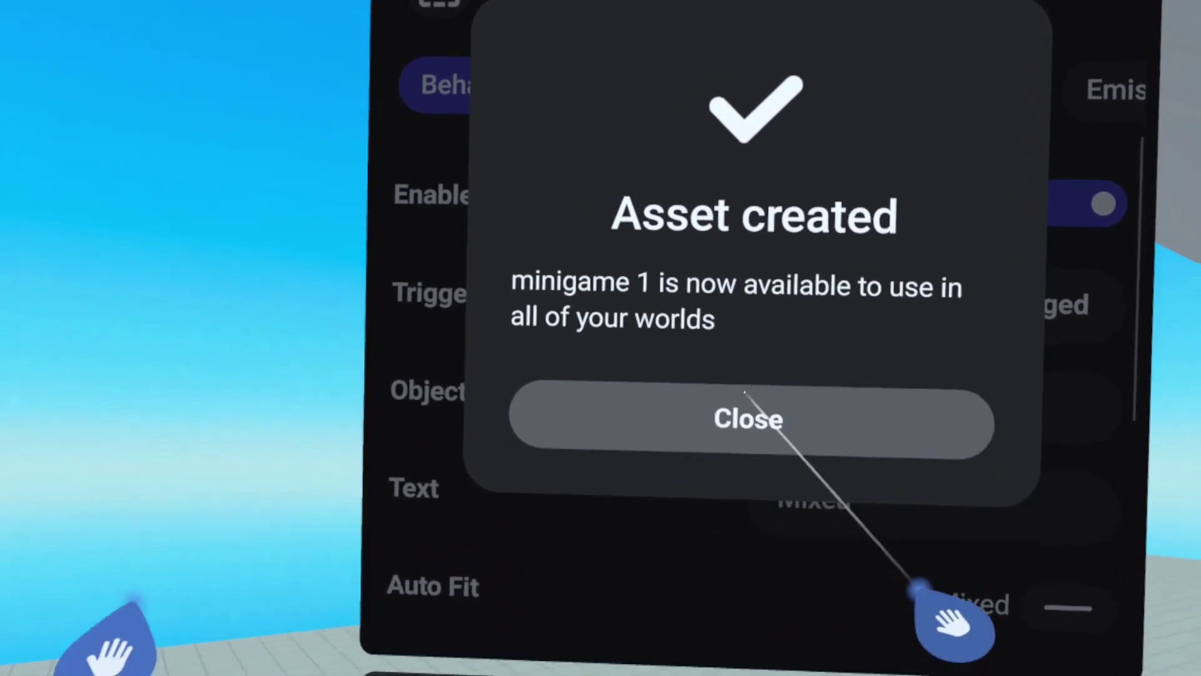
{"action": "left_click", "coordinate": [760, 448]}
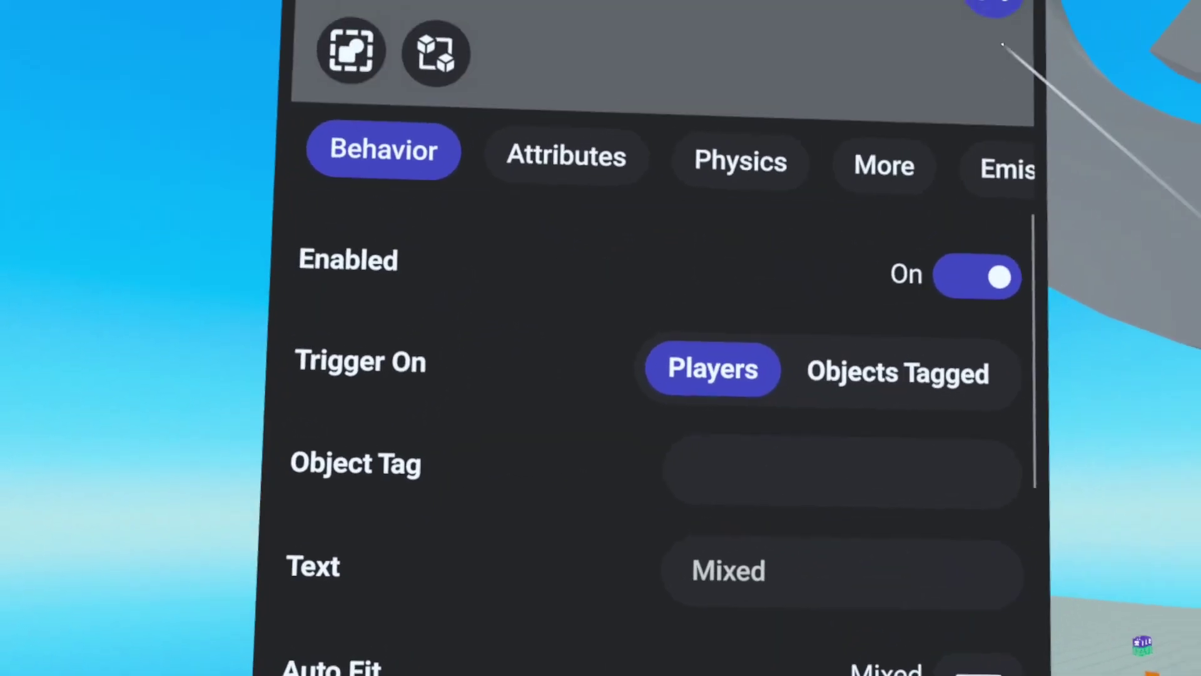
{"action": "left_click", "coordinate": [941, 21]}
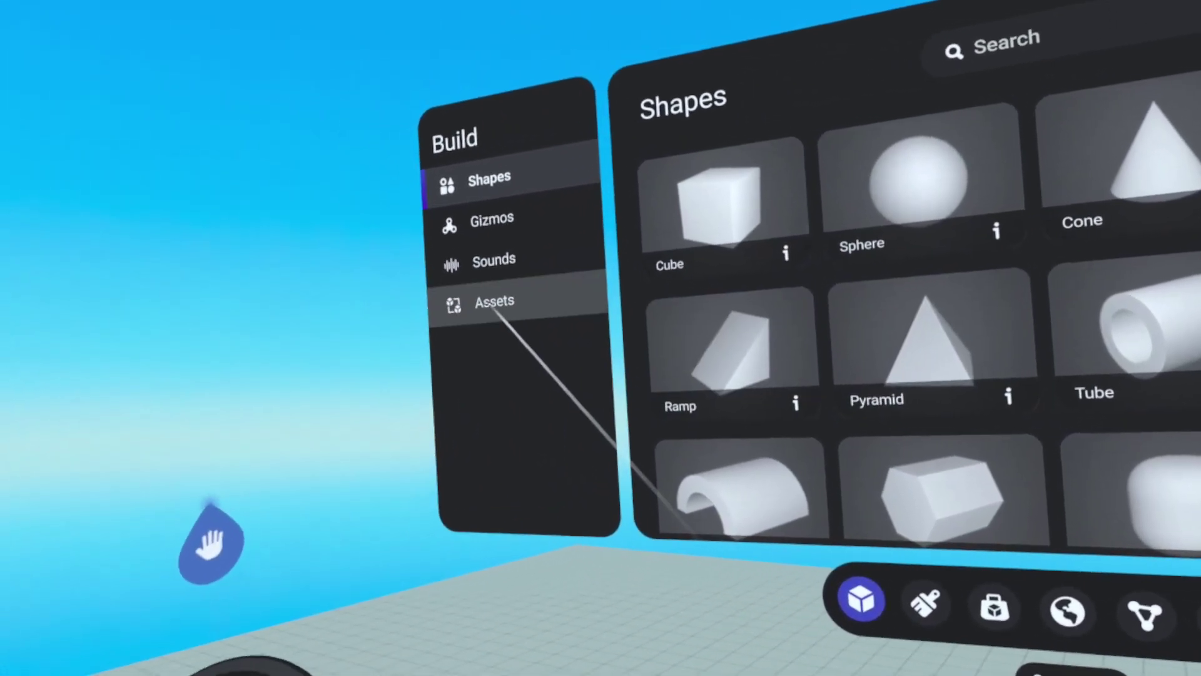
Step: Browse the Build menu's Shapes catalogue and saved assets
{"action": "left_click", "coordinate": [495, 304]}
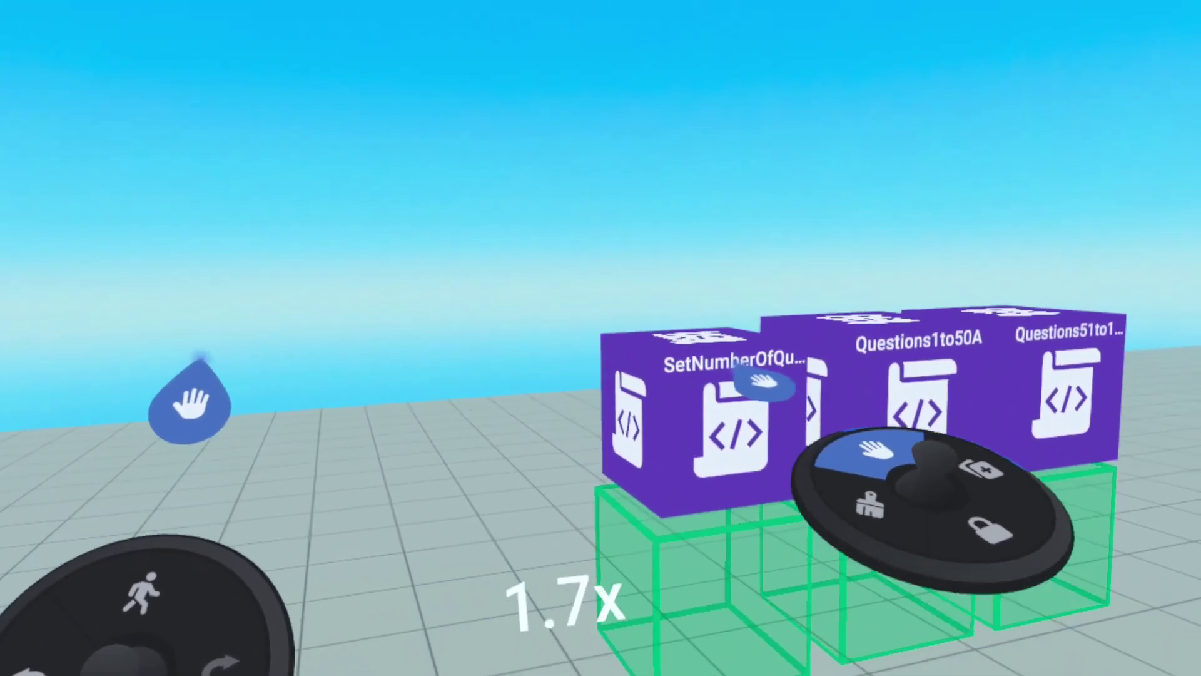
Step: Open the SetNumberOfQuestions script and change NumberOfQuestions from 100 to 21
{"action": "left_click", "coordinate": [718, 389]}
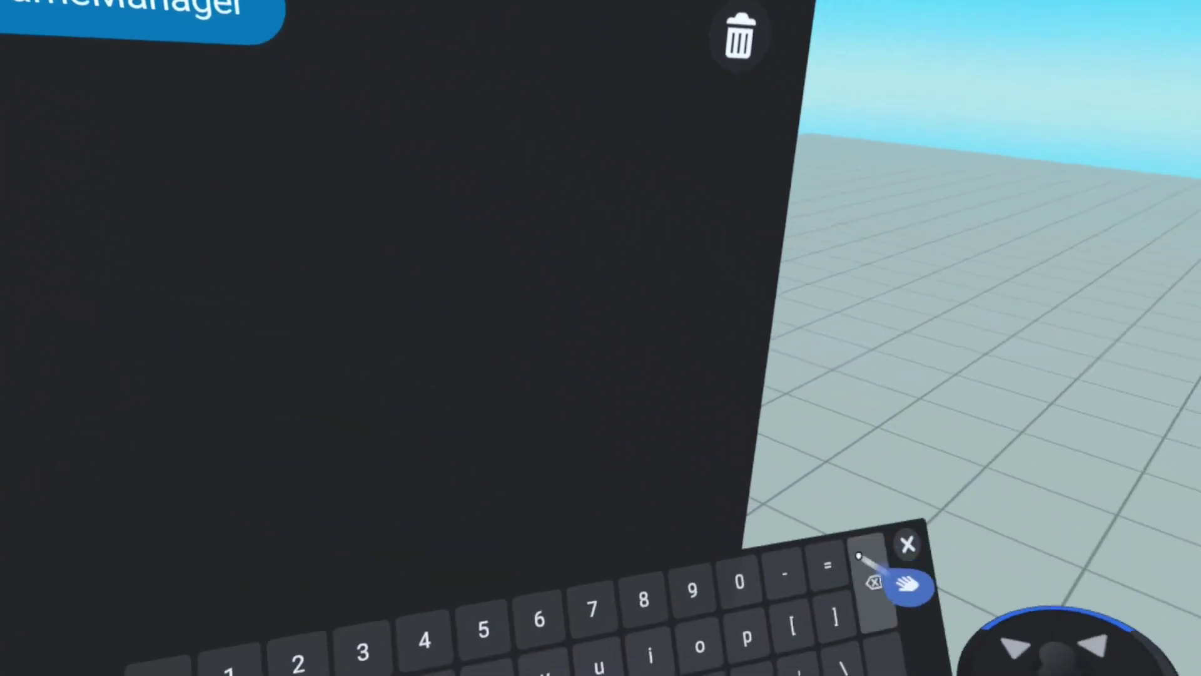
{"action": "left_click", "coordinate": [863, 557]}
{"action": "key", "text": "BackSpace"}
{"action": "type", "text": "21"}
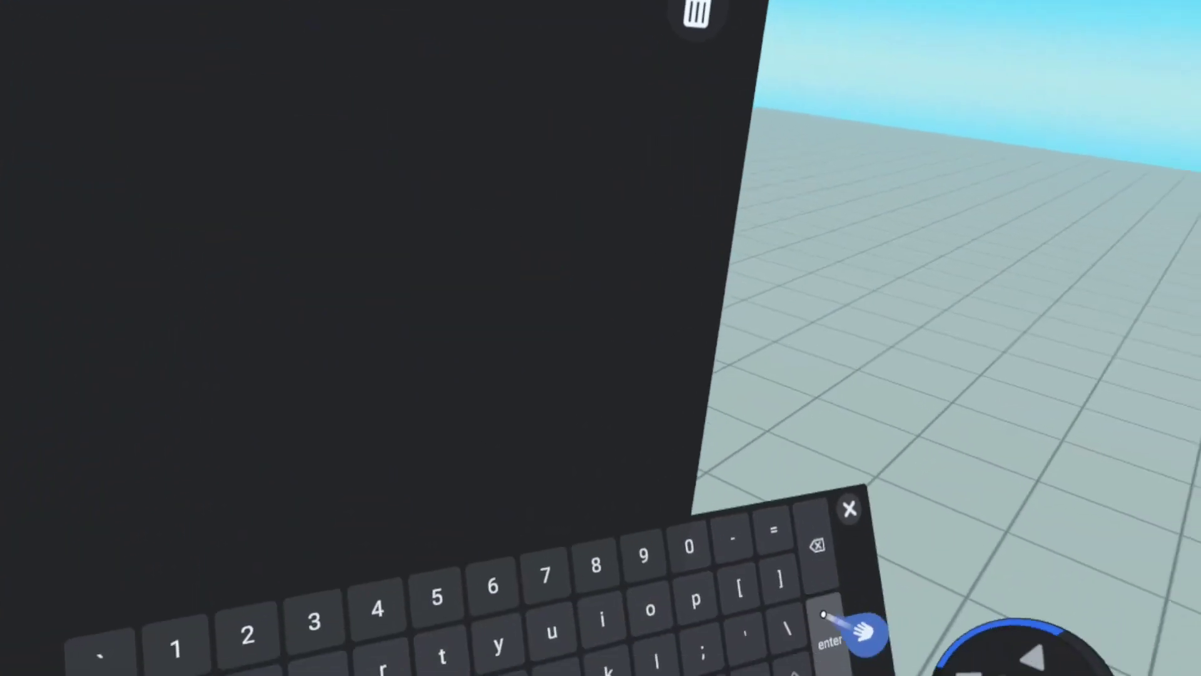
{"action": "left_click", "coordinate": [823, 615]}
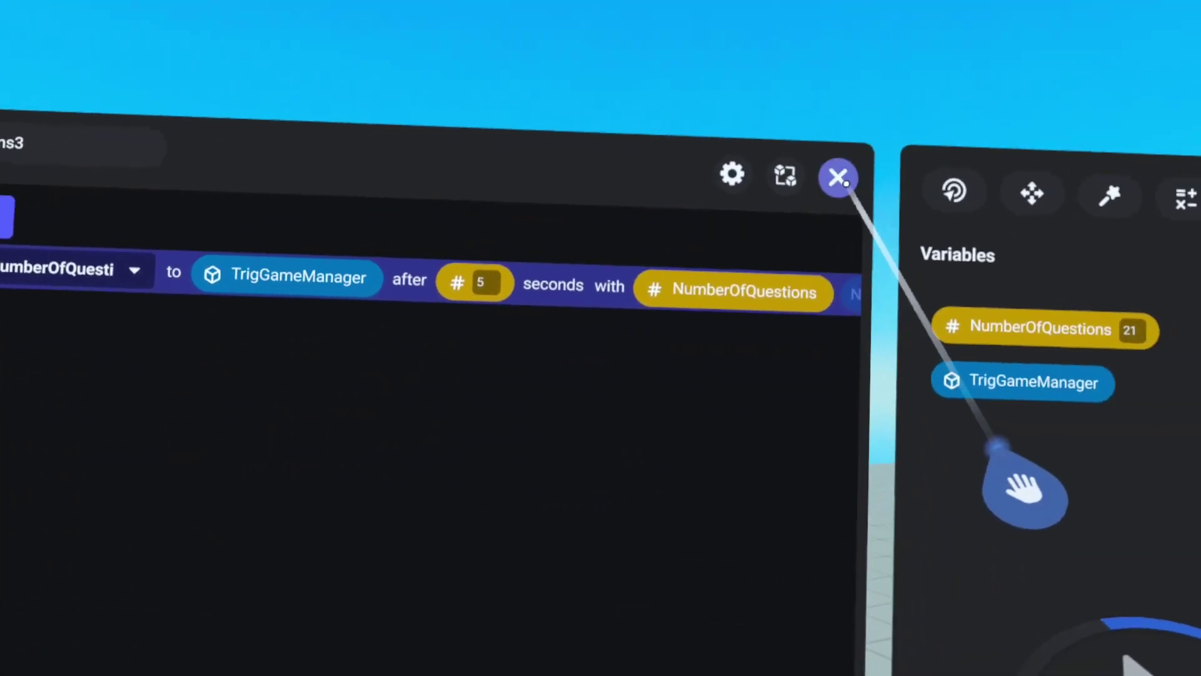
Step: Close the script editor and rescale the world around the Questions1to50A and Questions51to1… cubes
{"action": "left_click", "coordinate": [839, 177]}
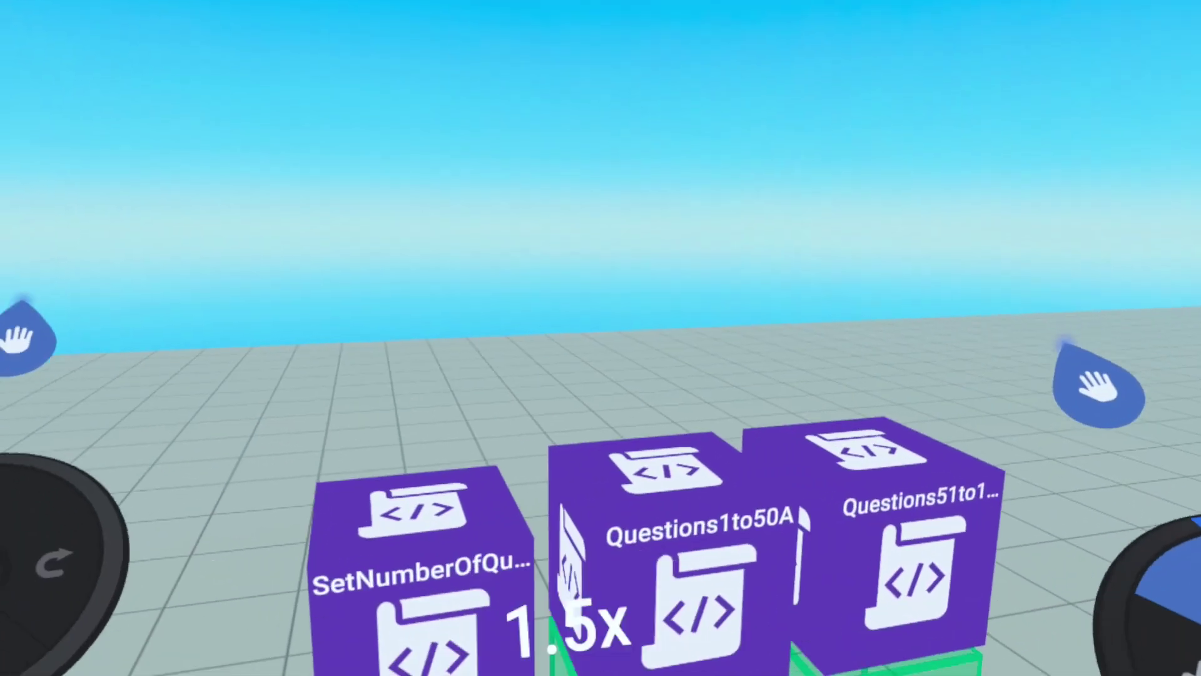
{"action": "left_click_drag", "start_coordinate": [857, 431], "coordinate": [1186, 238]}
{"action": "left_click_drag", "start_coordinate": [1012, 271], "coordinate": [843, 378]}
{"action": "left_click_drag", "start_coordinate": [860, 324], "coordinate": [754, 326]}
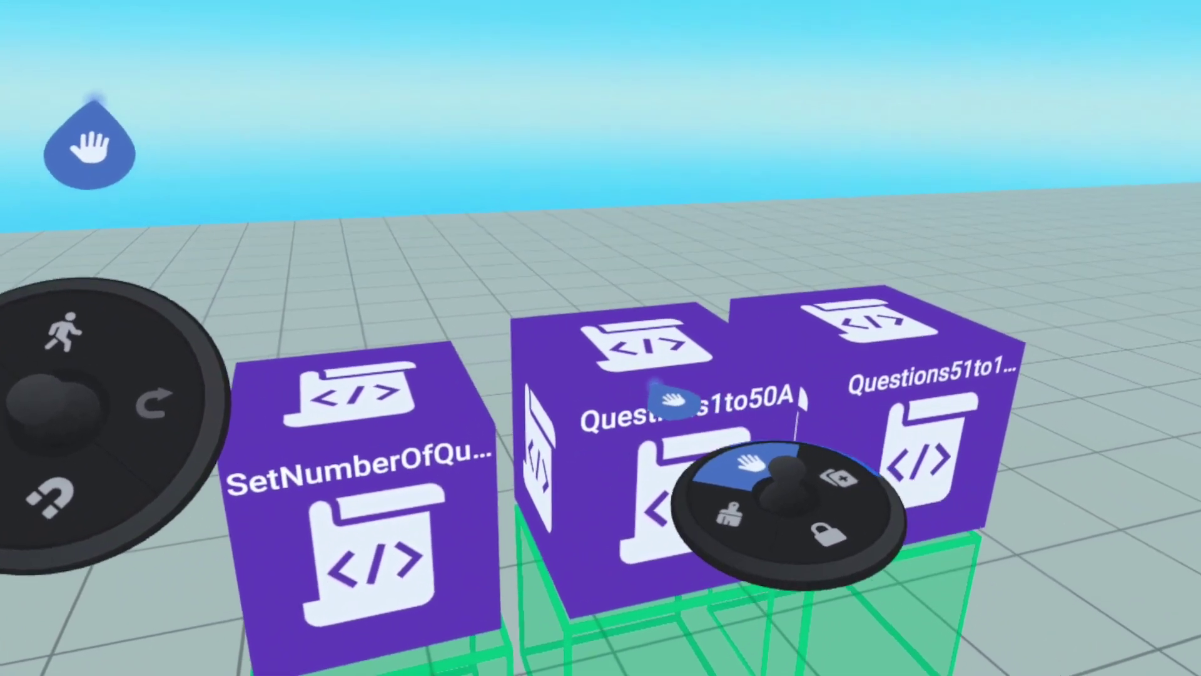
{"action": "left_click_drag", "start_coordinate": [681, 428], "coordinate": [712, 434]}
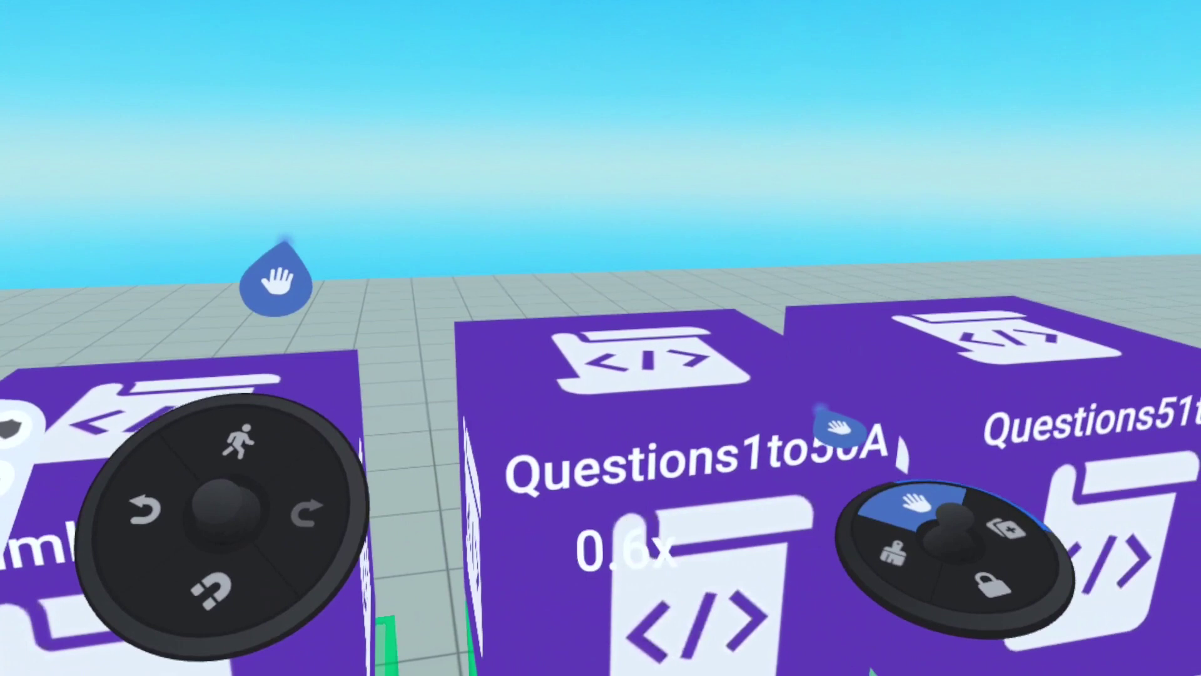
Step: Open Questions1to50A and expand then collapse Q1, Q2, Q3 and Q4 to review their six items
{"action": "left_click", "coordinate": [731, 527]}
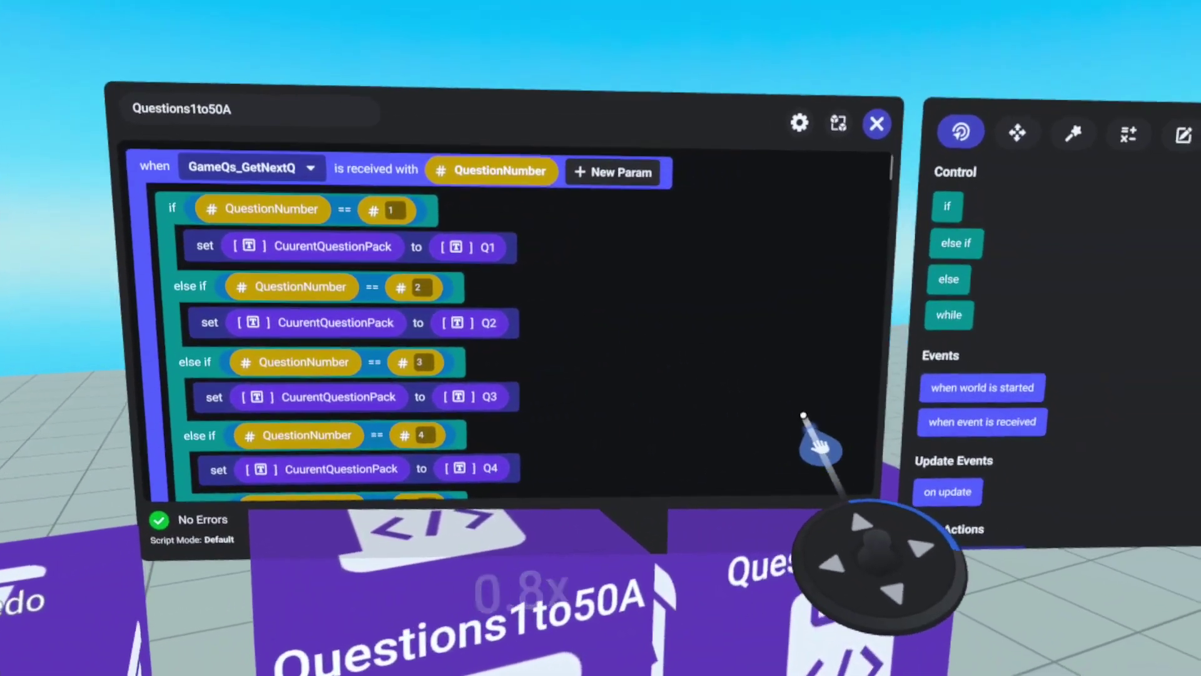
{"action": "left_click_drag", "start_coordinate": [804, 416], "coordinate": [893, 281]}
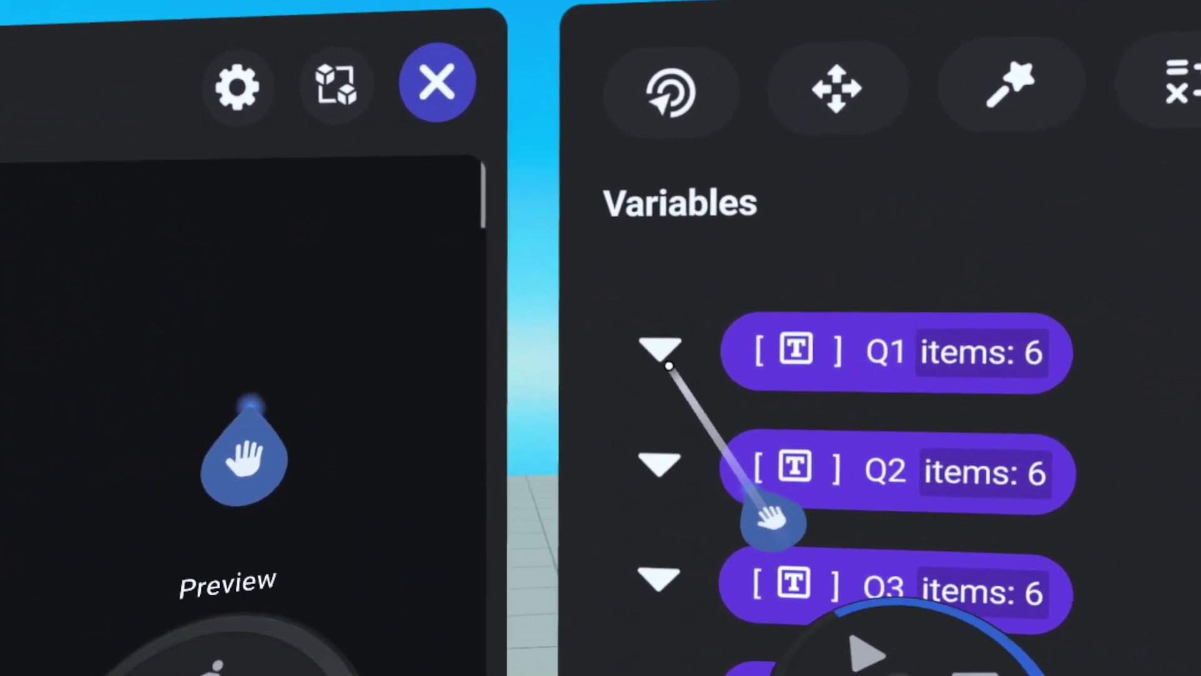
{"action": "left_click", "coordinate": [665, 354]}
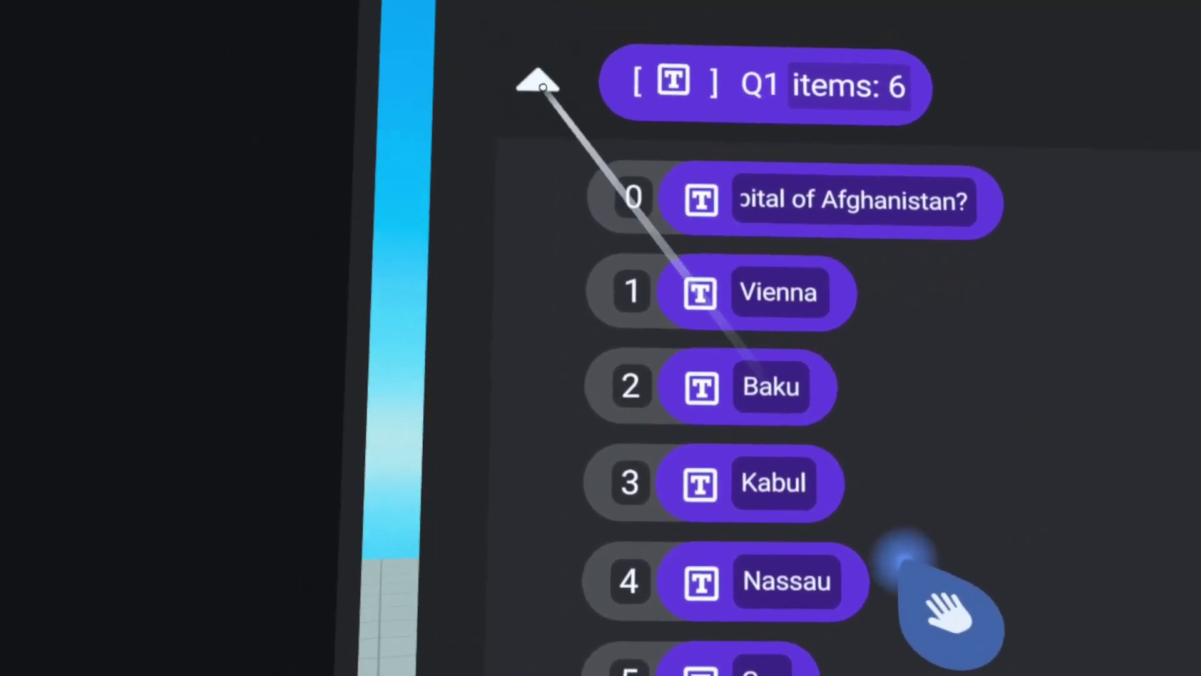
{"action": "left_click", "coordinate": [537, 83]}
{"action": "left_click", "coordinate": [542, 200]}
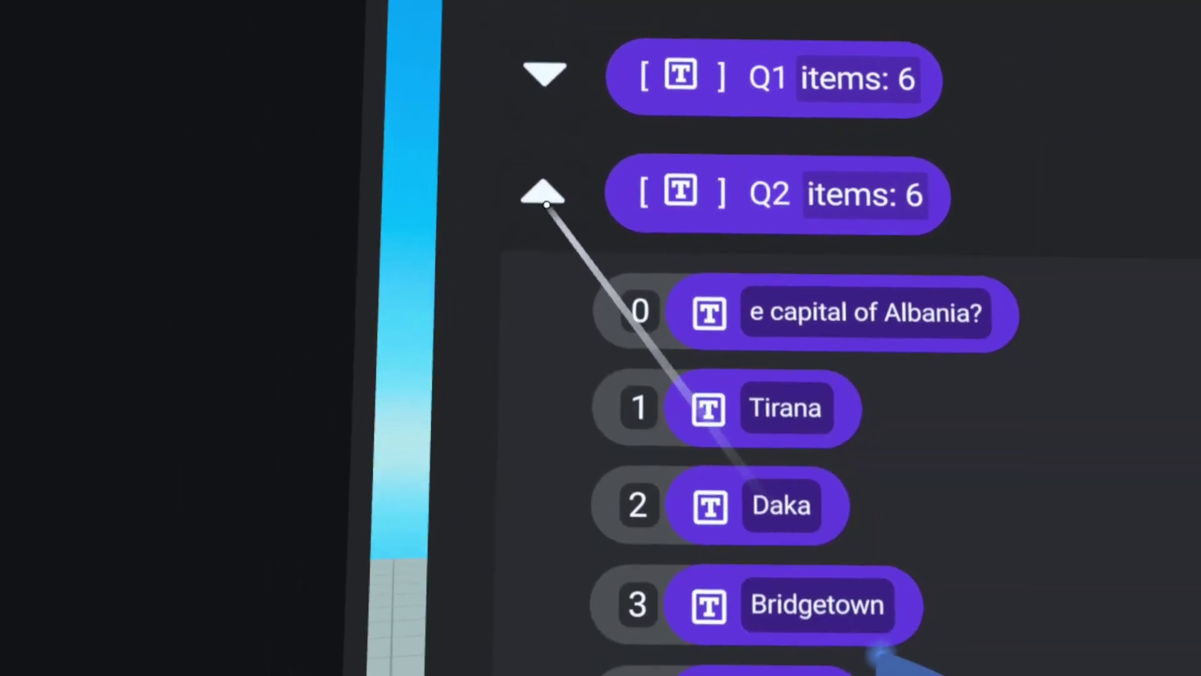
{"action": "left_click", "coordinate": [543, 204]}
{"action": "left_click", "coordinate": [539, 302]}
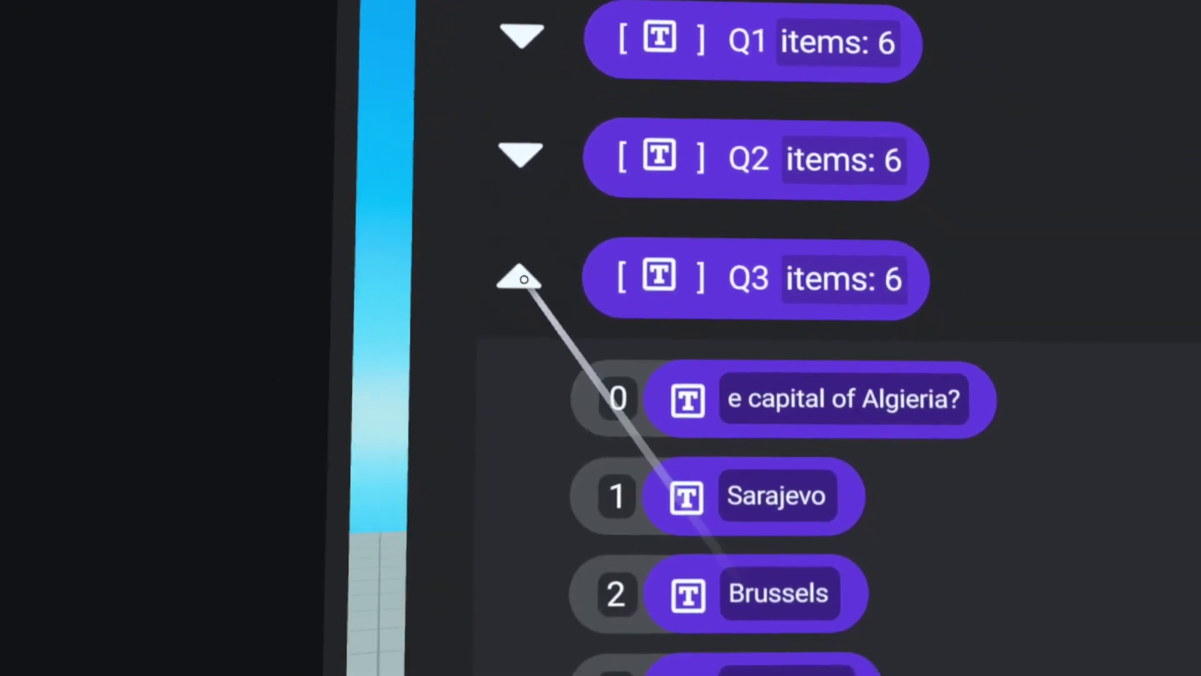
{"action": "left_click", "coordinate": [519, 268]}
{"action": "left_click", "coordinate": [518, 383]}
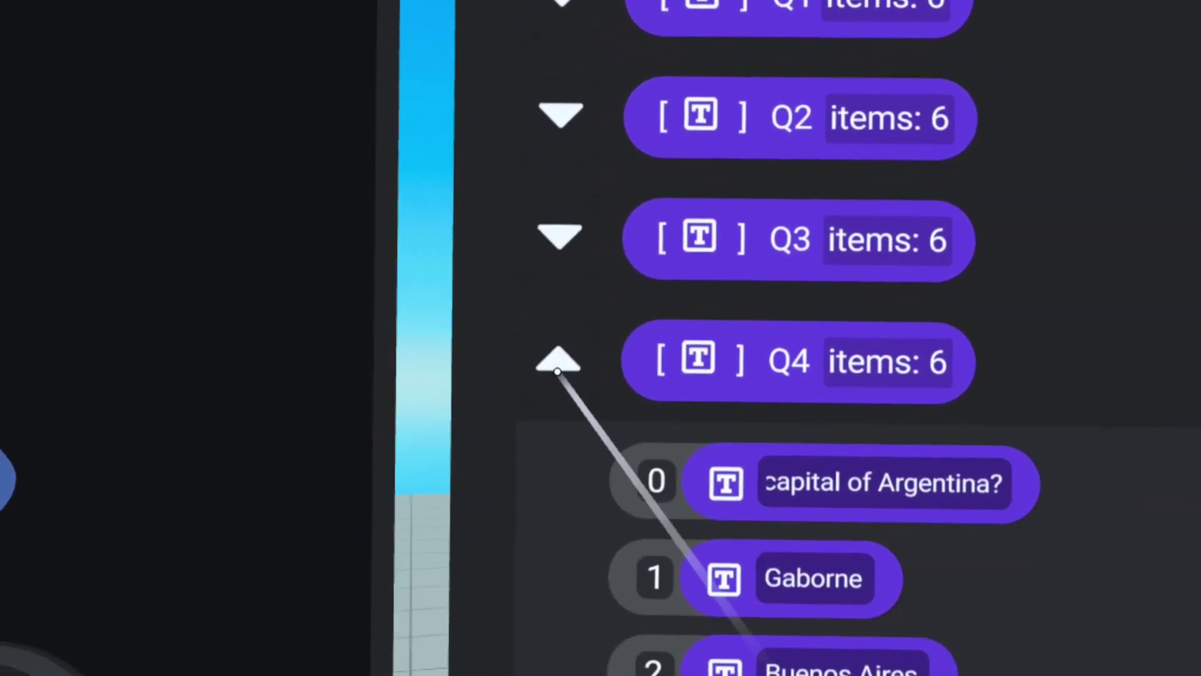
{"action": "left_click", "coordinate": [519, 384]}
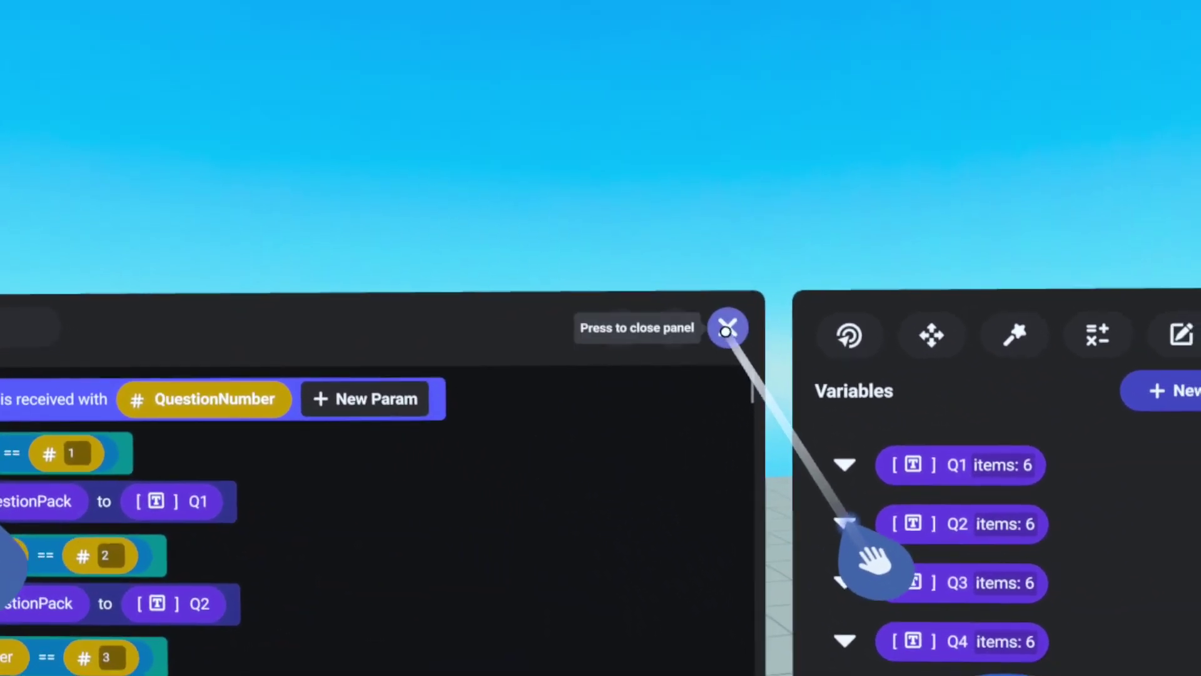
Step: Close the Questions1to50A editor and zoom out to view the whole Trivia Game board
{"action": "left_click", "coordinate": [723, 319]}
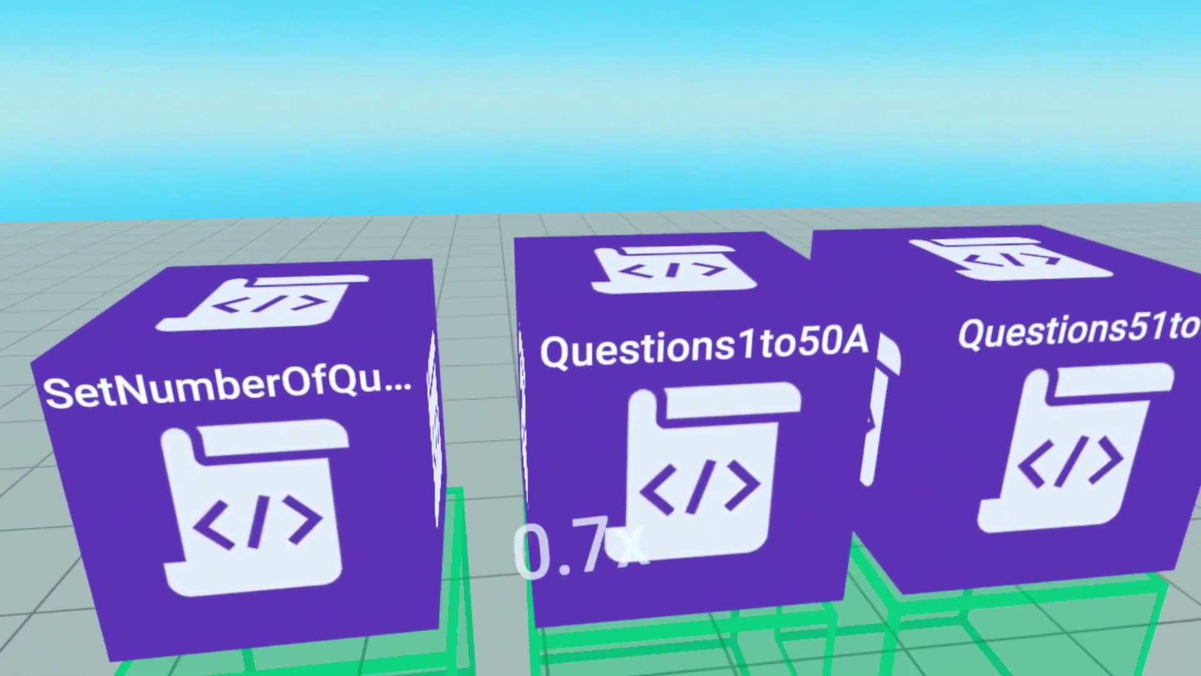
{"action": "scroll", "coordinate": [601, 338], "scroll_direction": "down", "scroll_amount": 5}
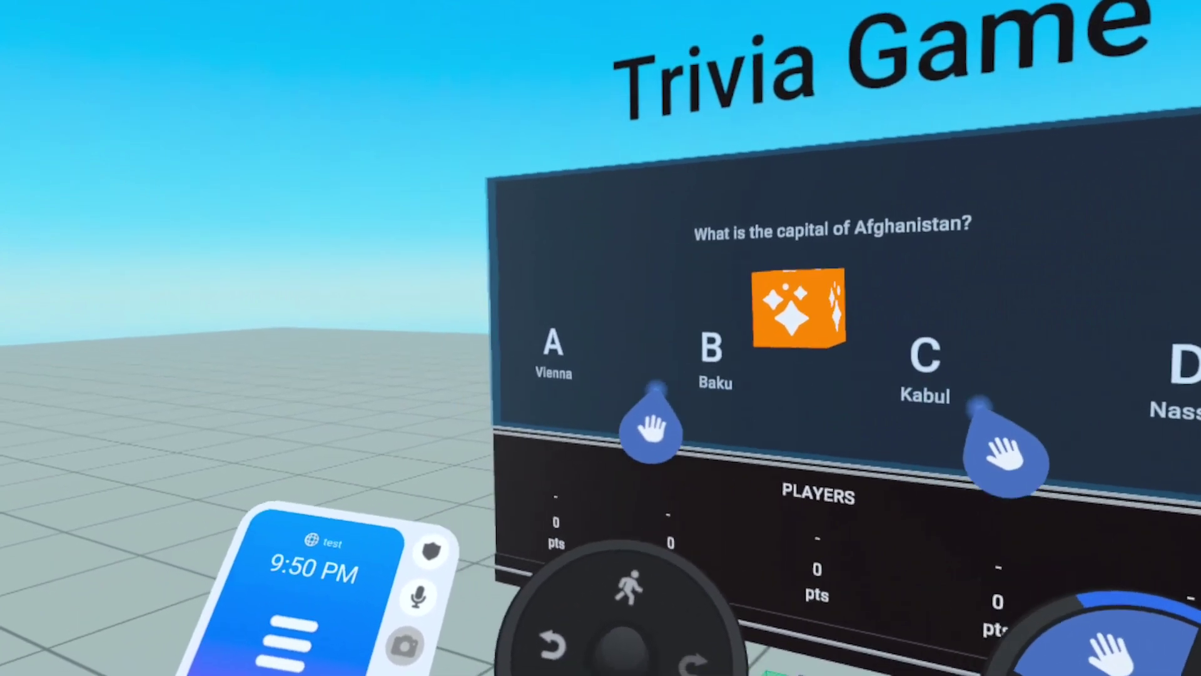
Step: Switch to the paint brush and choose green from the Style palette
{"action": "key", "text": "b"}
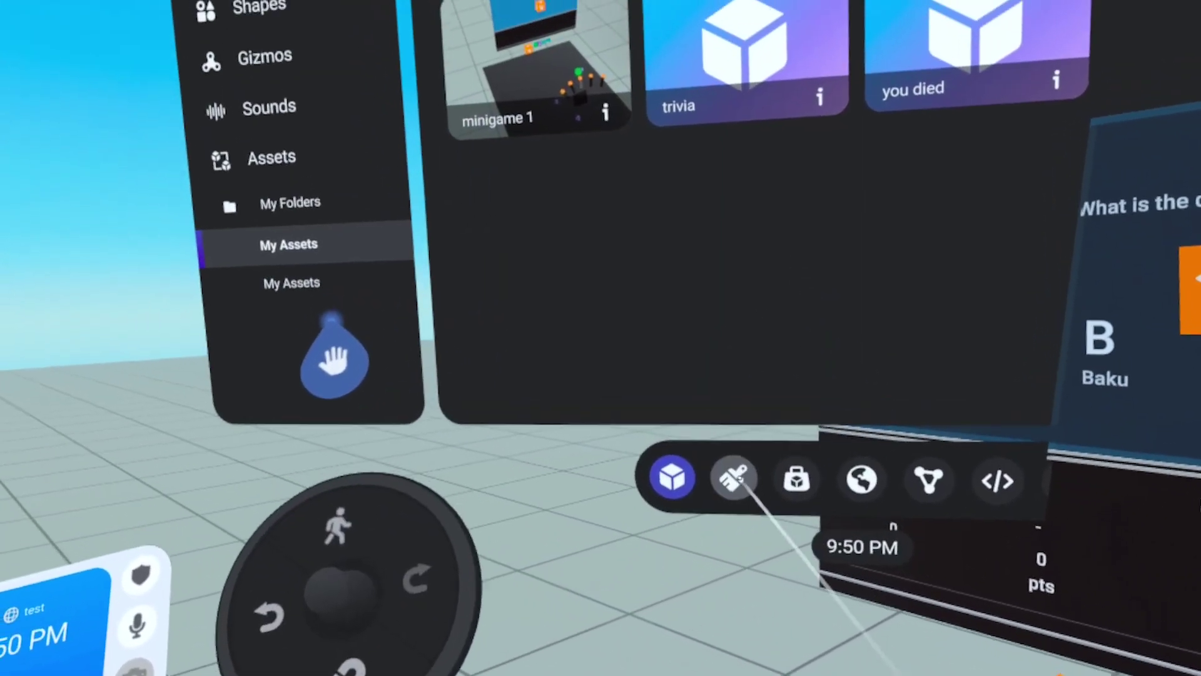
{"action": "left_click", "coordinate": [735, 477]}
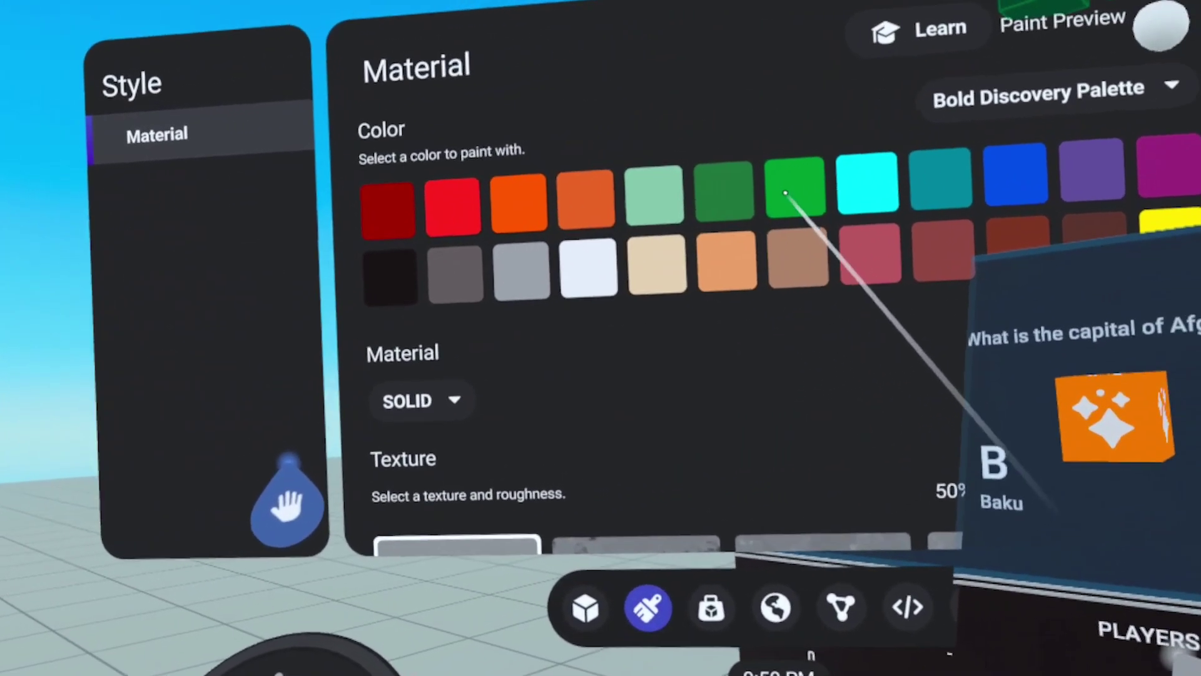
{"action": "left_click", "coordinate": [785, 193]}
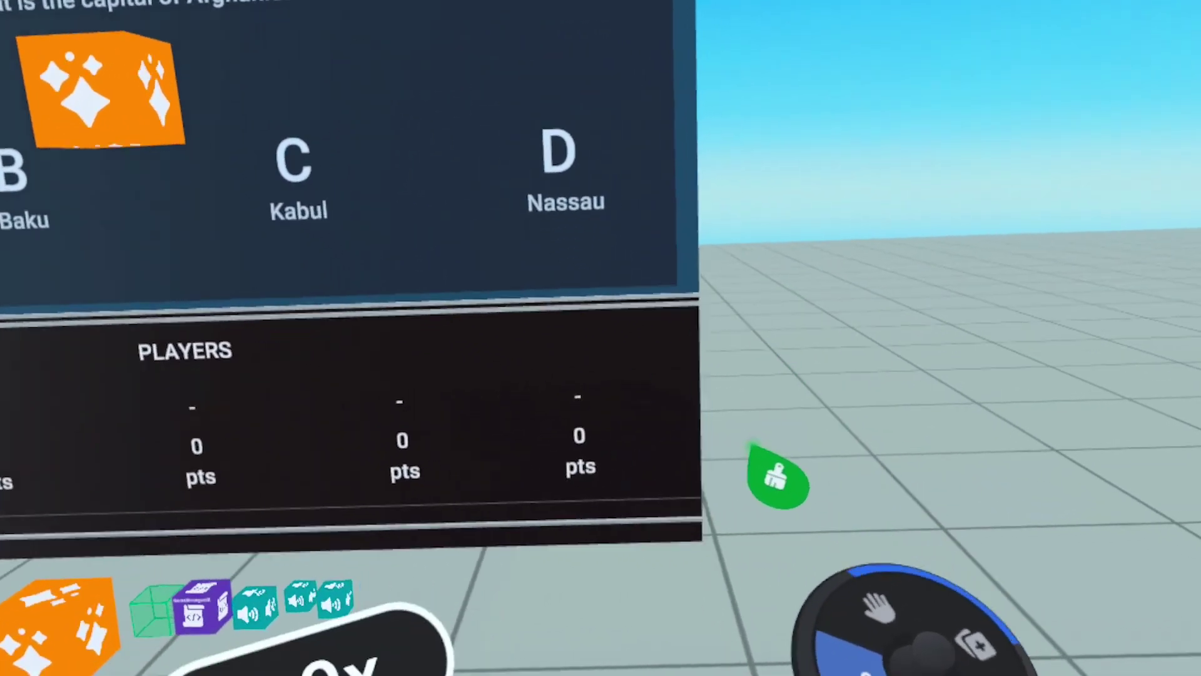